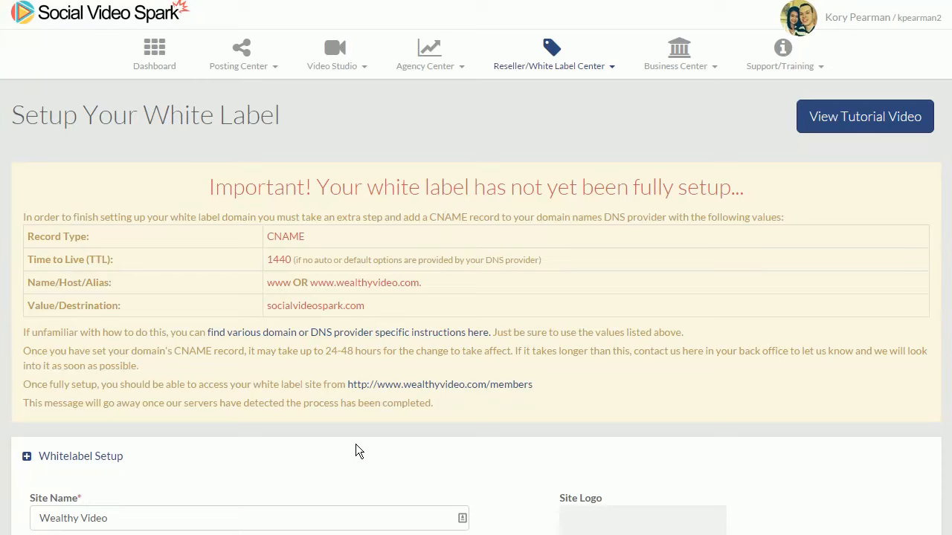
Examine the site name, site domain and tag line fields in the Whitelabel Setup section
{"action": "left_click", "coordinate": [593, 69]}
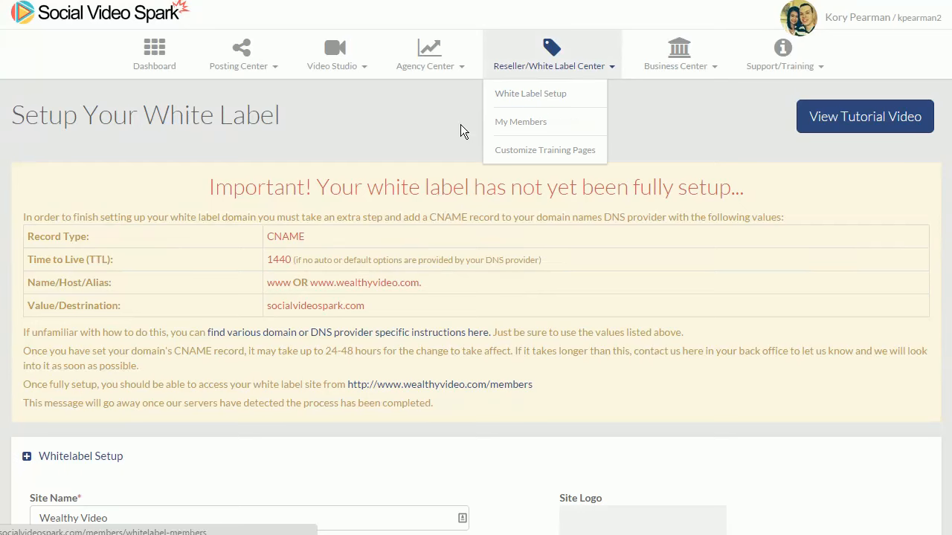
{"action": "left_click", "coordinate": [398, 148]}
{"action": "scroll", "coordinate": [414, 304], "scroll_direction": "down", "scroll_amount": 4}
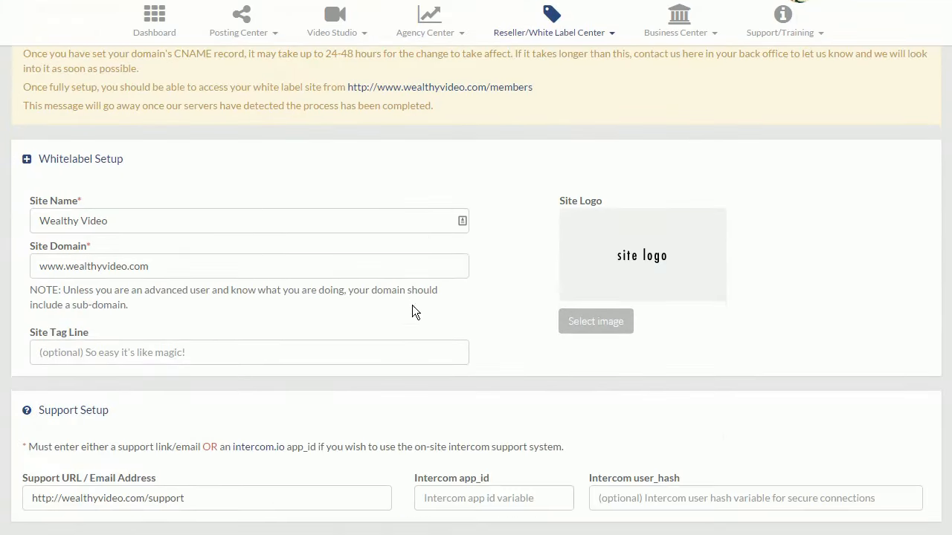
{"action": "scroll", "coordinate": [384, 342], "scroll_direction": "down", "scroll_amount": 1}
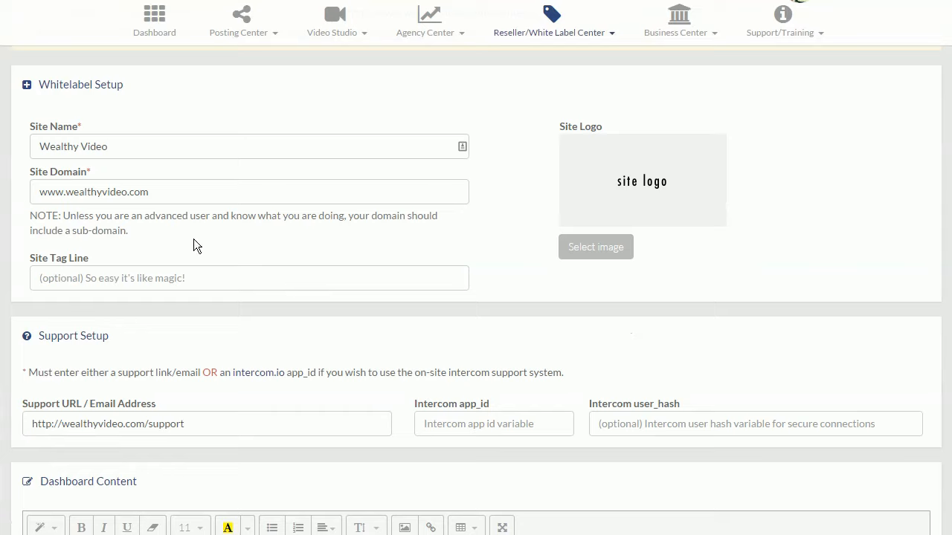
{"action": "triple_click", "coordinate": [135, 149]}
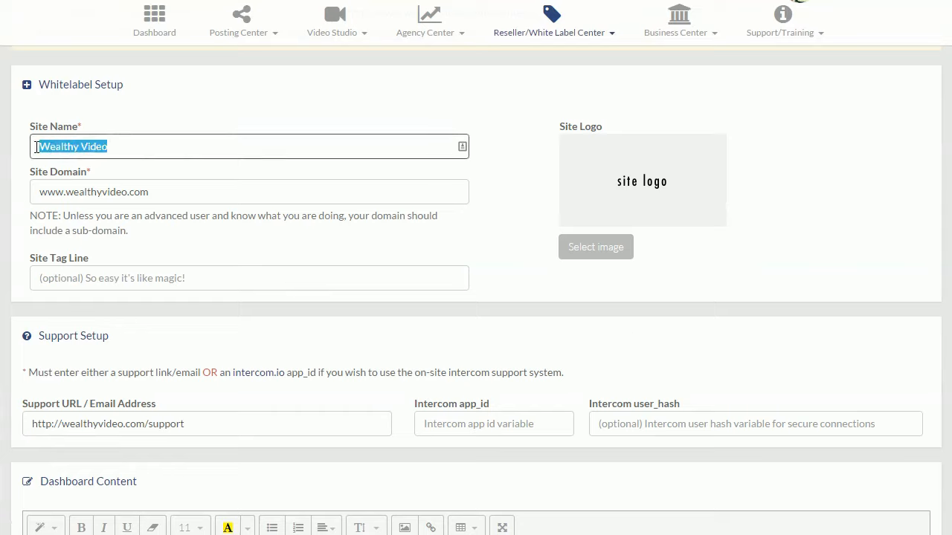
{"action": "left_click", "coordinate": [135, 152]}
{"action": "left_click", "coordinate": [189, 213]}
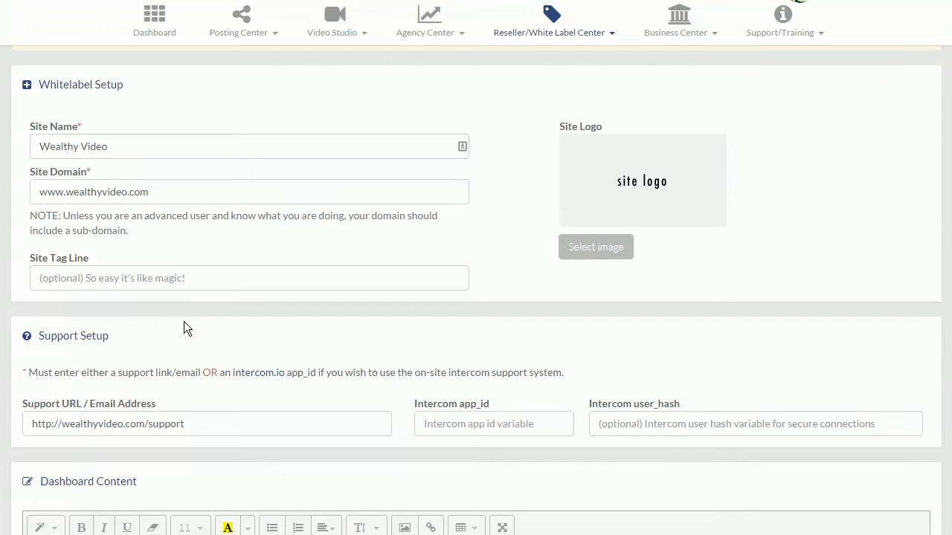
Review the support setup and dashboard content sections, and save the white label settings
{"action": "scroll", "coordinate": [198, 335], "scroll_direction": "down", "scroll_amount": 2}
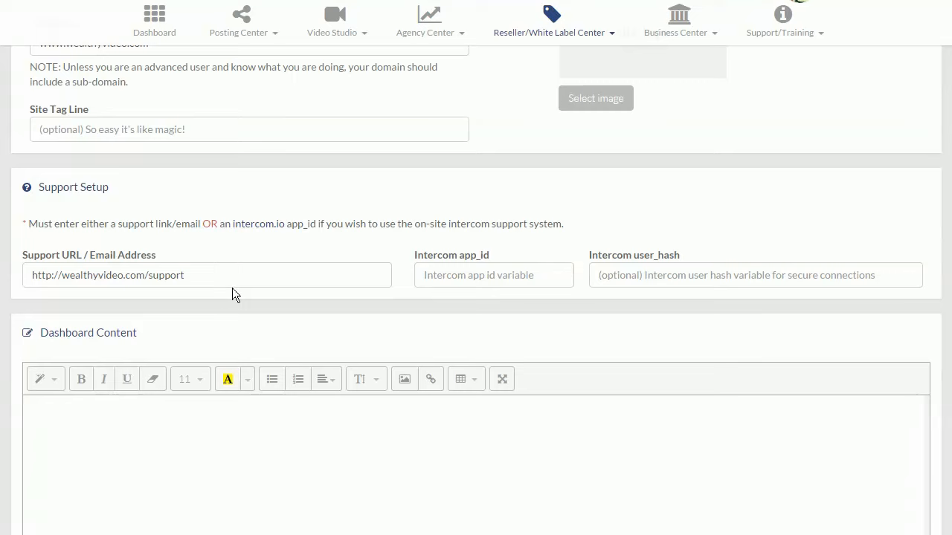
{"action": "left_click", "coordinate": [223, 424]}
{"action": "scroll", "coordinate": [226, 420], "scroll_direction": "down", "scroll_amount": 2}
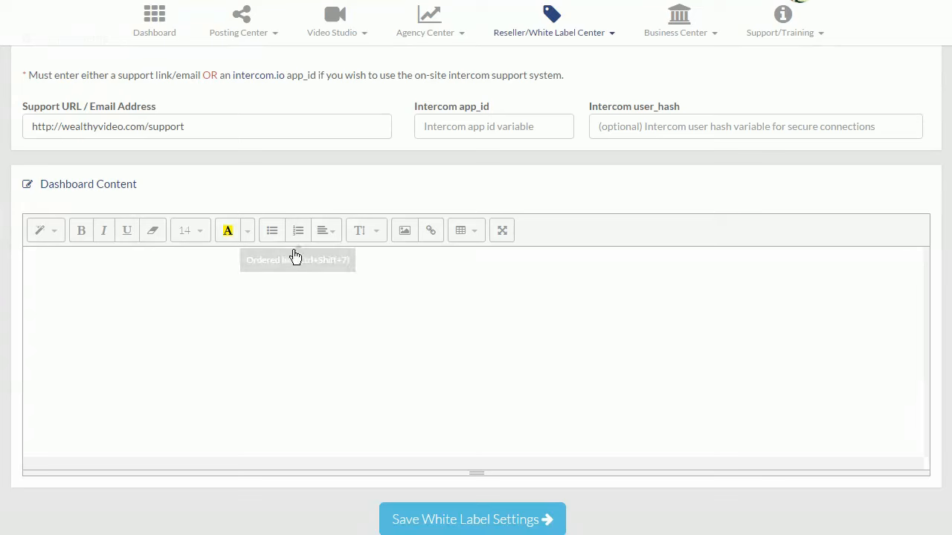
{"action": "scroll", "coordinate": [298, 265], "scroll_direction": "down", "scroll_amount": 1}
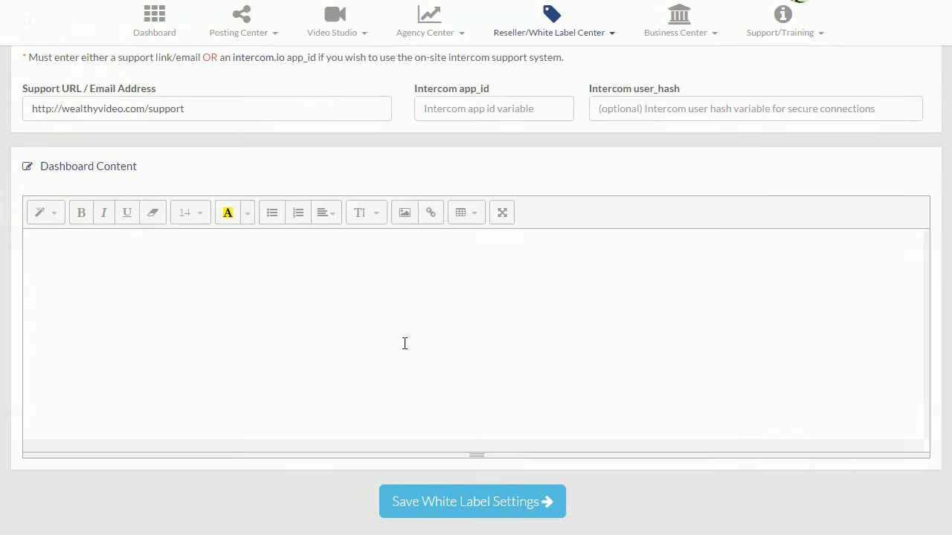
{"action": "left_click", "coordinate": [453, 503]}
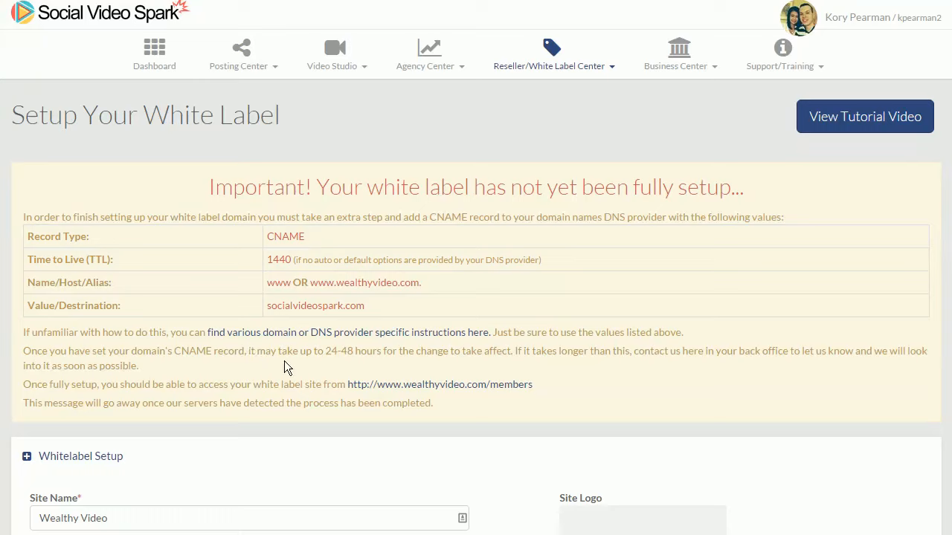
Follow the DNS provider instructions link and look up the host-specific steps for Namecheap CNAME records
{"action": "left_click", "coordinate": [322, 340]}
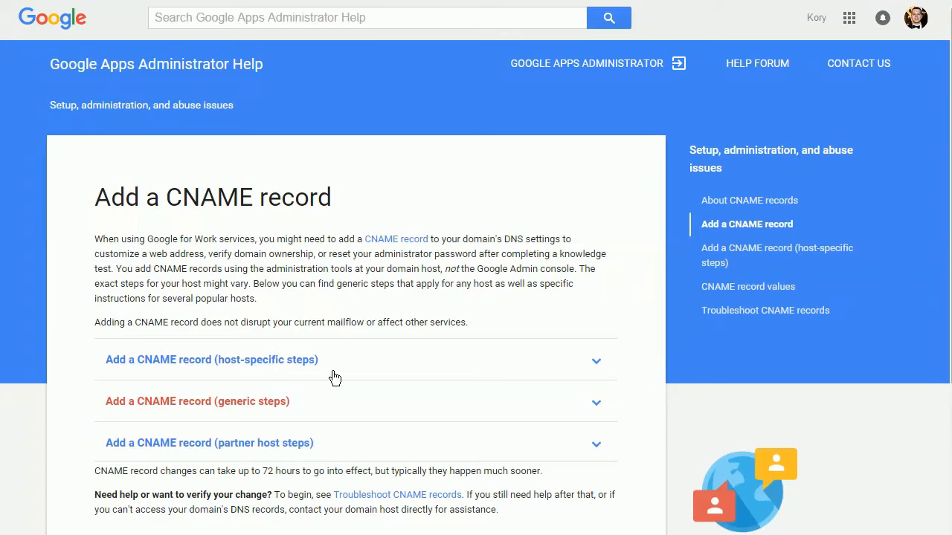
{"action": "left_click", "coordinate": [597, 364]}
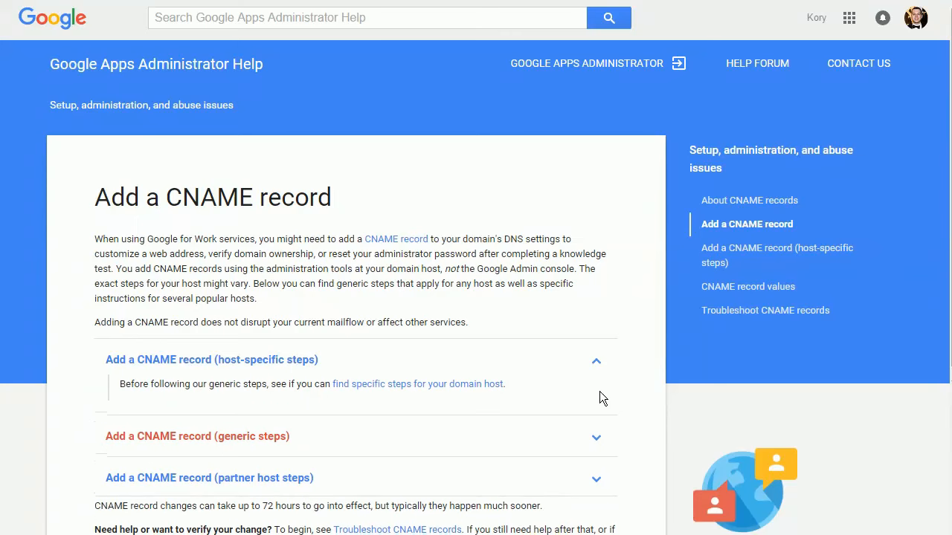
{"action": "left_click", "coordinate": [411, 386]}
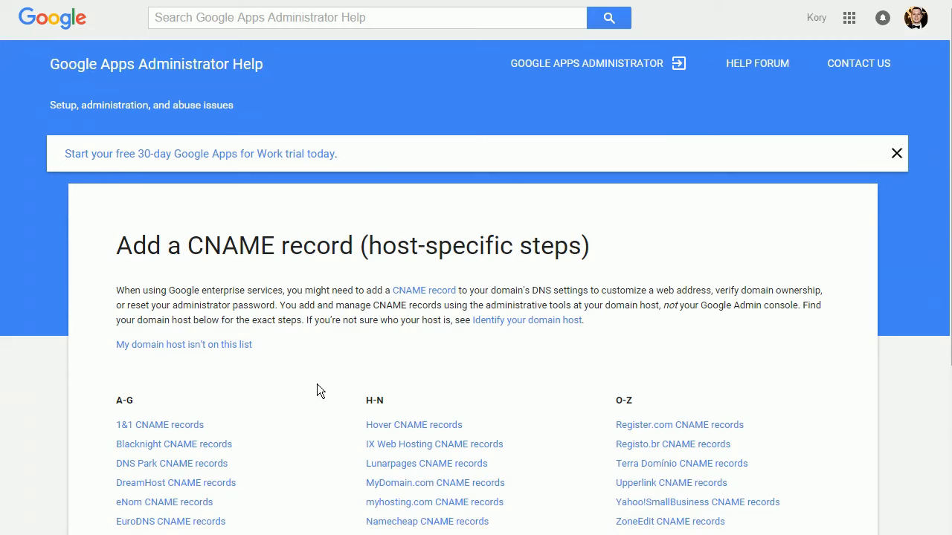
{"action": "scroll", "coordinate": [317, 385], "scroll_direction": "down", "scroll_amount": 2}
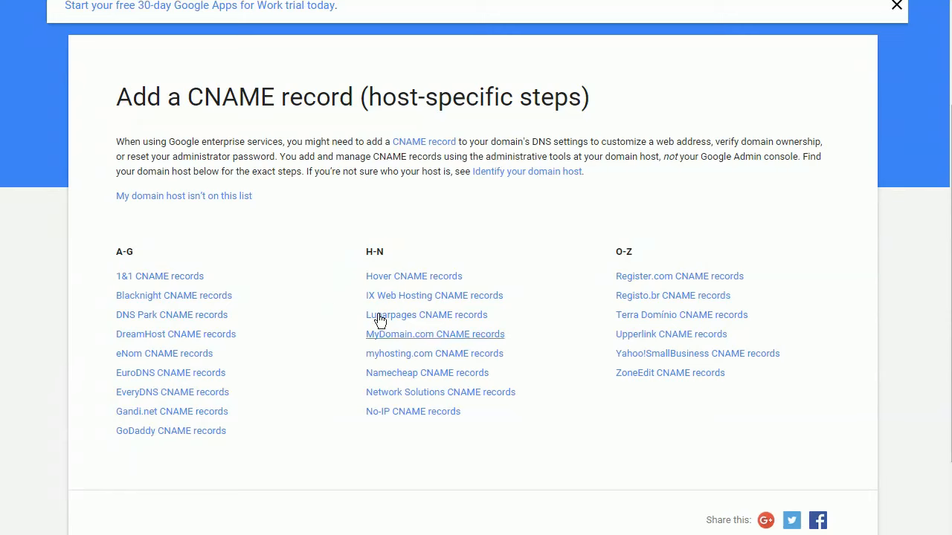
{"action": "left_click", "coordinate": [416, 381]}
{"action": "scroll", "coordinate": [430, 398], "scroll_direction": "down", "scroll_amount": 1}
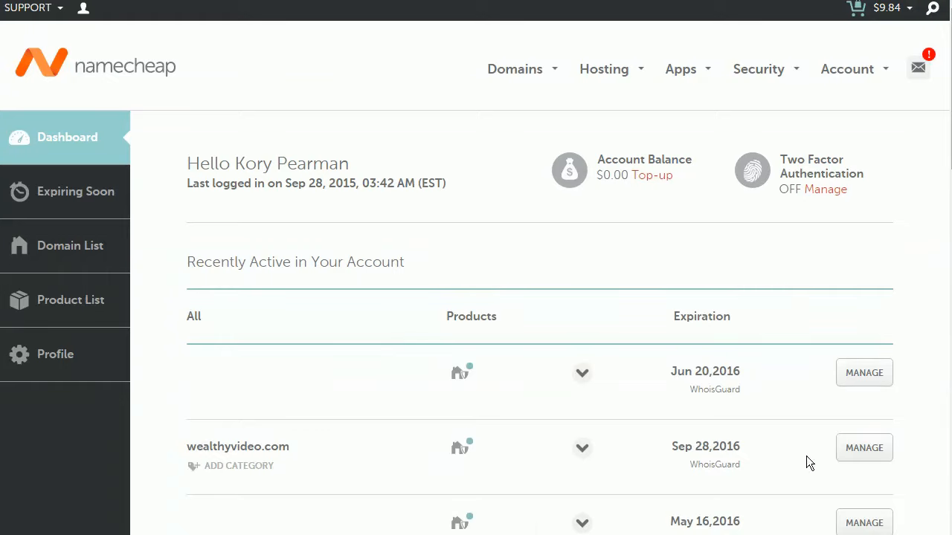
In the Namecheap account, open the advanced DNS settings of wealthyvideo.com and find its host records
{"action": "left_click", "coordinate": [867, 449]}
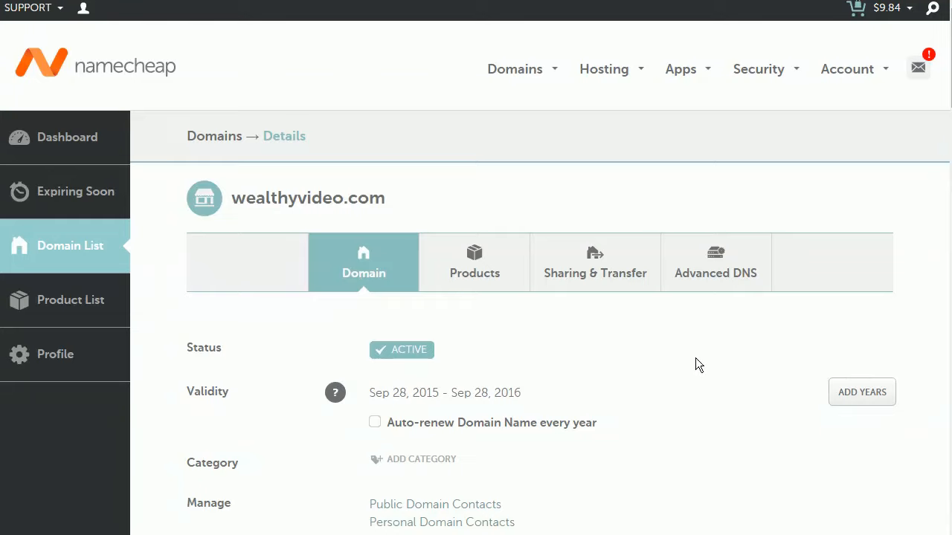
{"action": "left_click", "coordinate": [712, 270]}
{"action": "scroll", "coordinate": [947, 147], "scroll_direction": "down", "scroll_amount": 1}
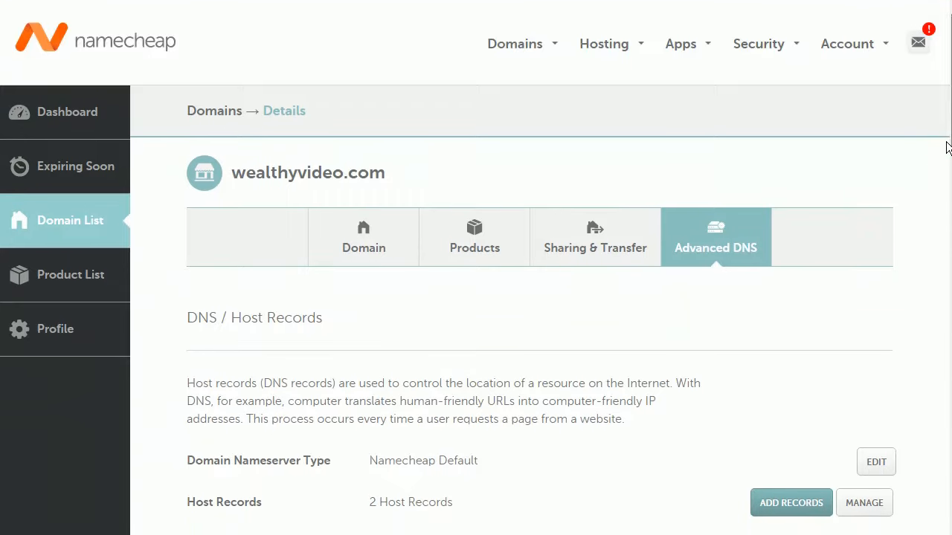
{"action": "scroll", "coordinate": [947, 147], "scroll_direction": "down", "scroll_amount": 3}
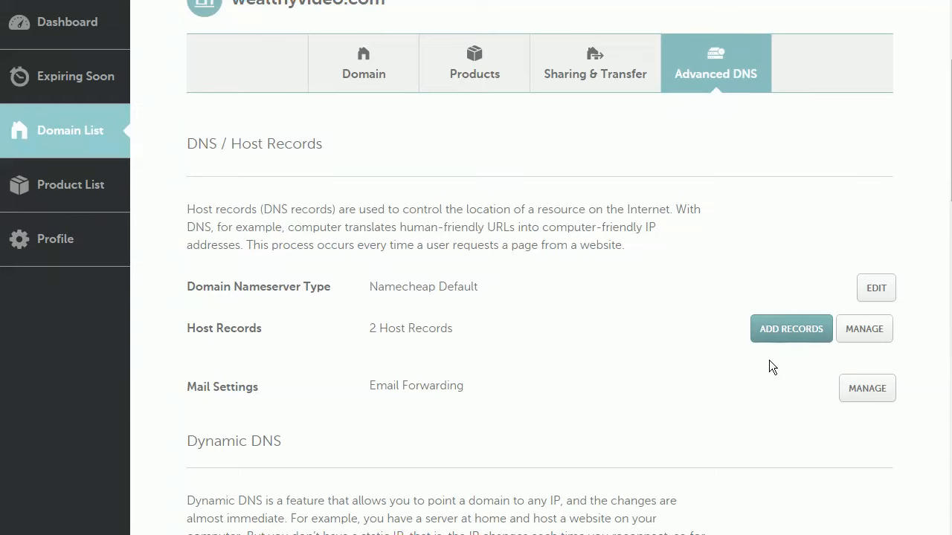
Start a new host record for wealthyvideo.com with the record type CNAME Record
{"action": "left_click", "coordinate": [789, 335]}
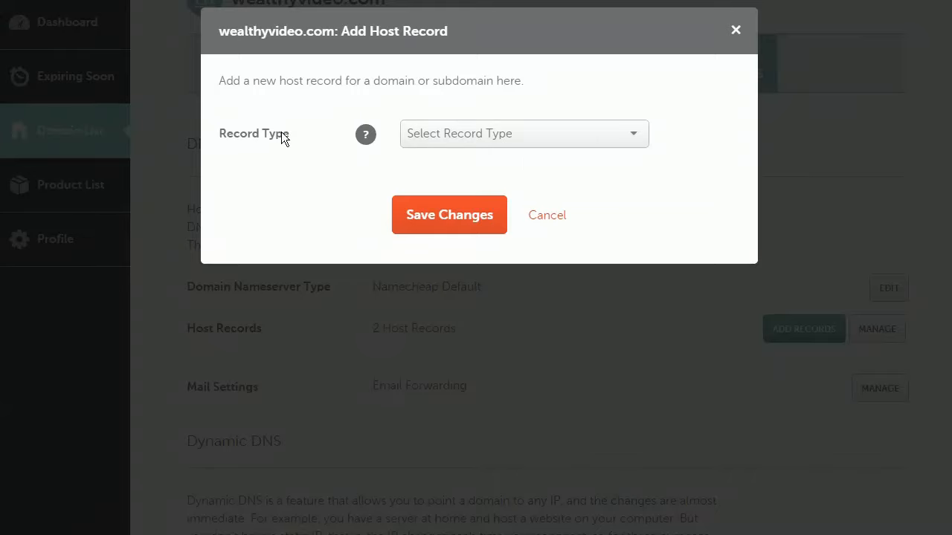
{"action": "left_click", "coordinate": [451, 8]}
{"action": "left_click", "coordinate": [638, 134]}
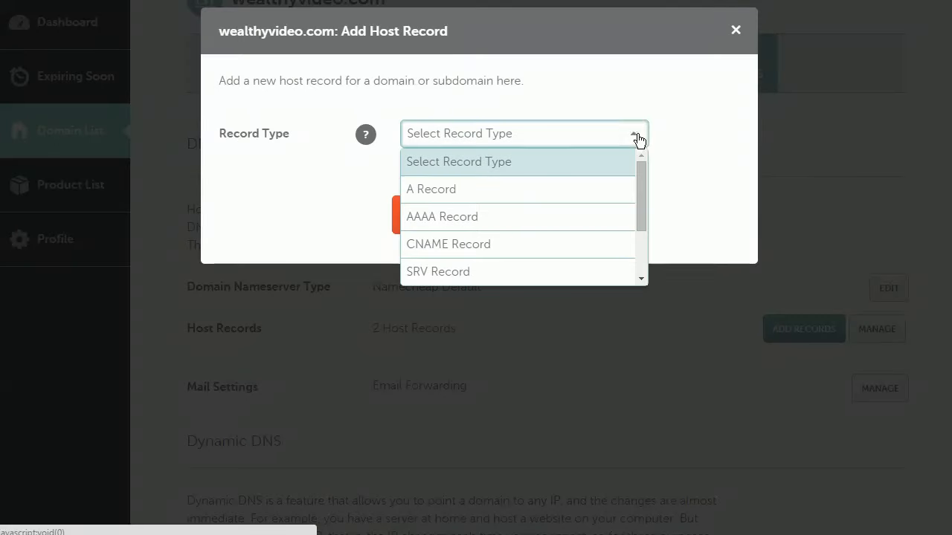
{"action": "left_click", "coordinate": [487, 243]}
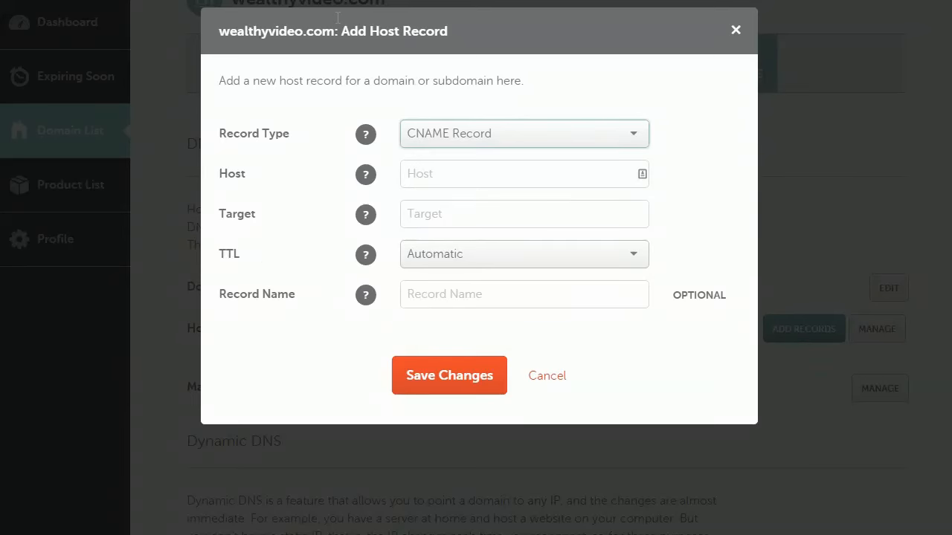
{"action": "key", "text": "ctrl+Tab"}
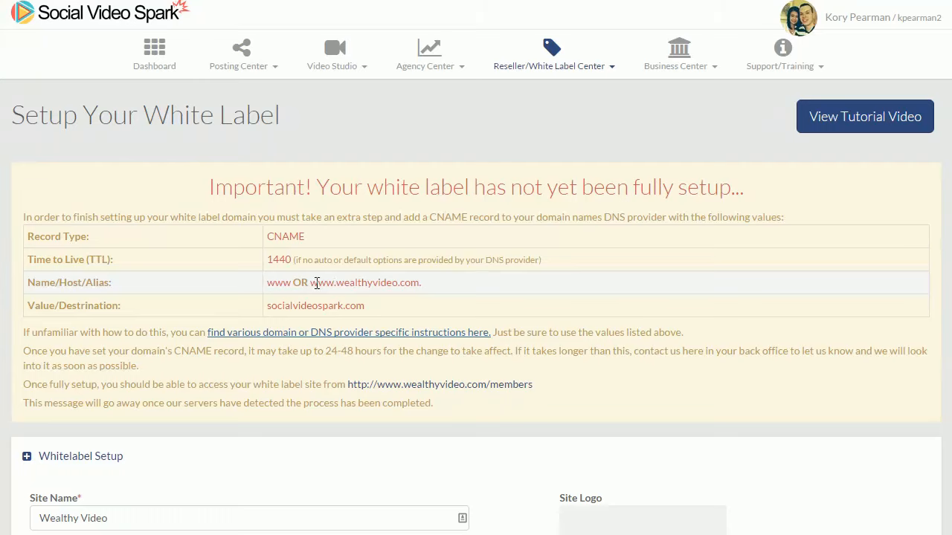
{"action": "left_click_drag", "start_coordinate": [311, 286], "coordinate": [420, 288]}
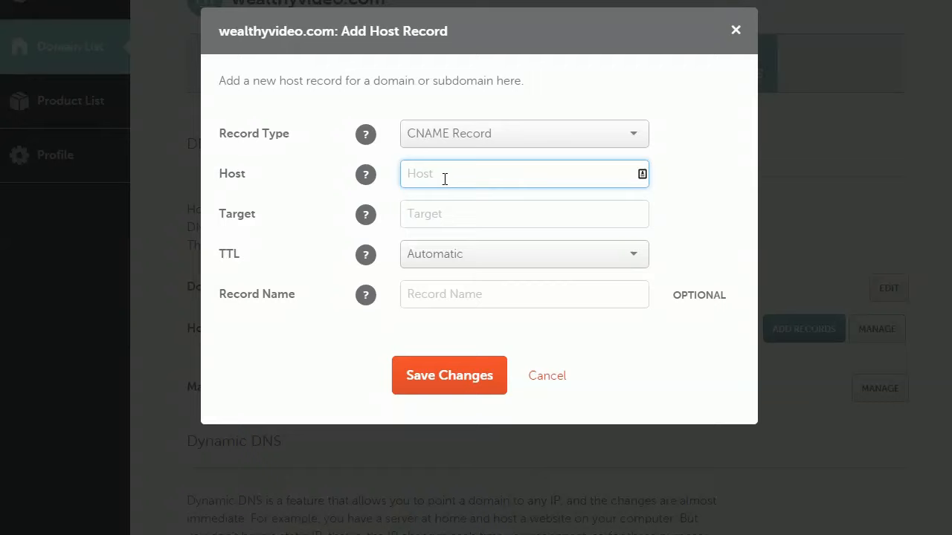
{"action": "right_click", "coordinate": [444, 179]}
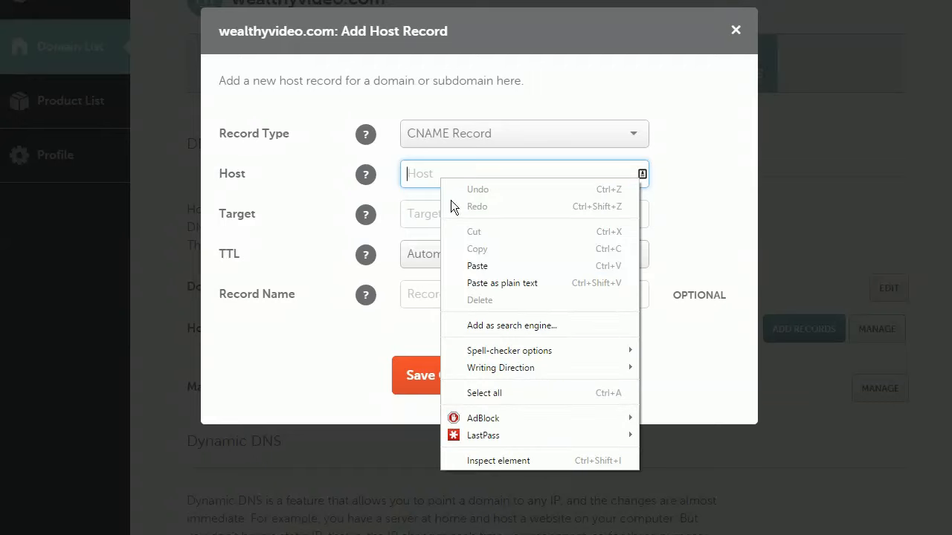
{"action": "left_click", "coordinate": [487, 263]}
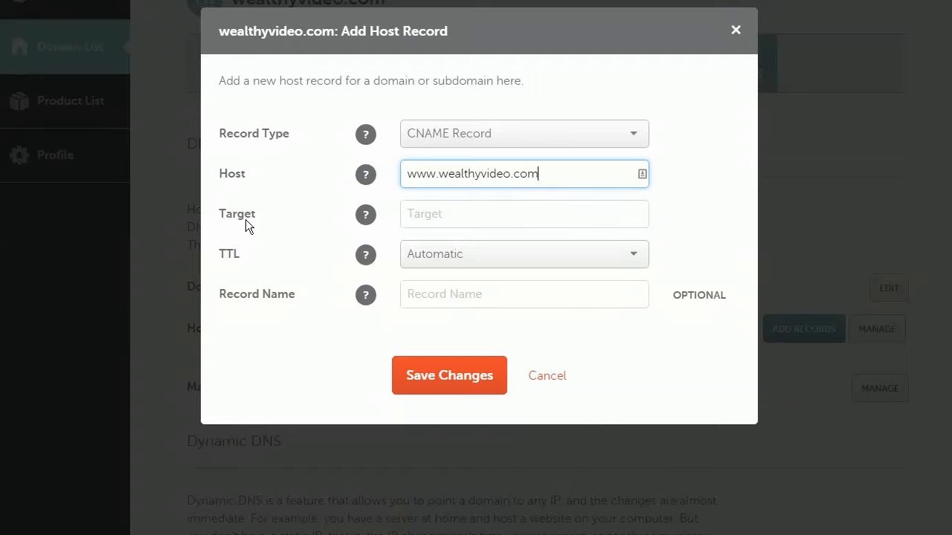
Copy the destination socialvideospark.com from the white label instructions into the record's target, and save the CNAME record
{"action": "left_click", "coordinate": [316, 9]}
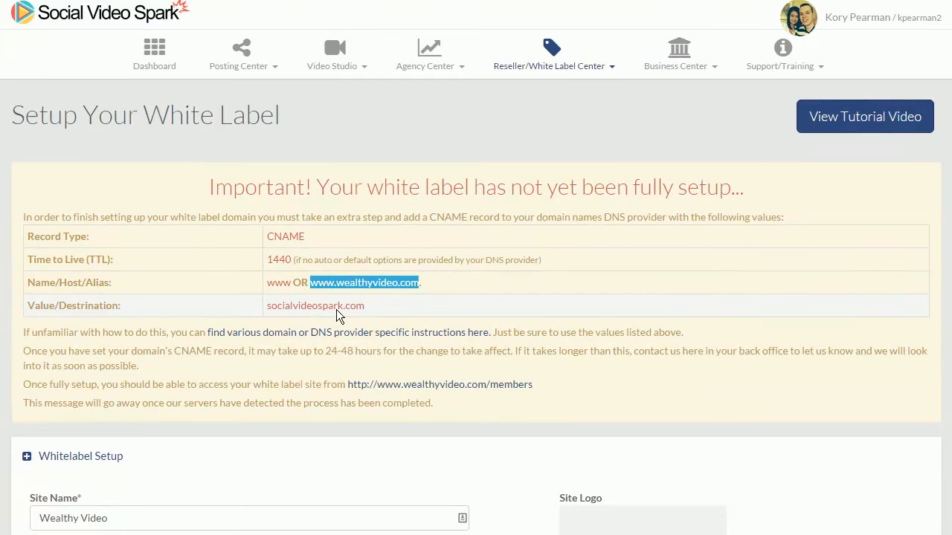
{"action": "left_click_drag", "start_coordinate": [382, 305], "coordinate": [269, 308]}
{"action": "key", "text": "ctrl+c"}
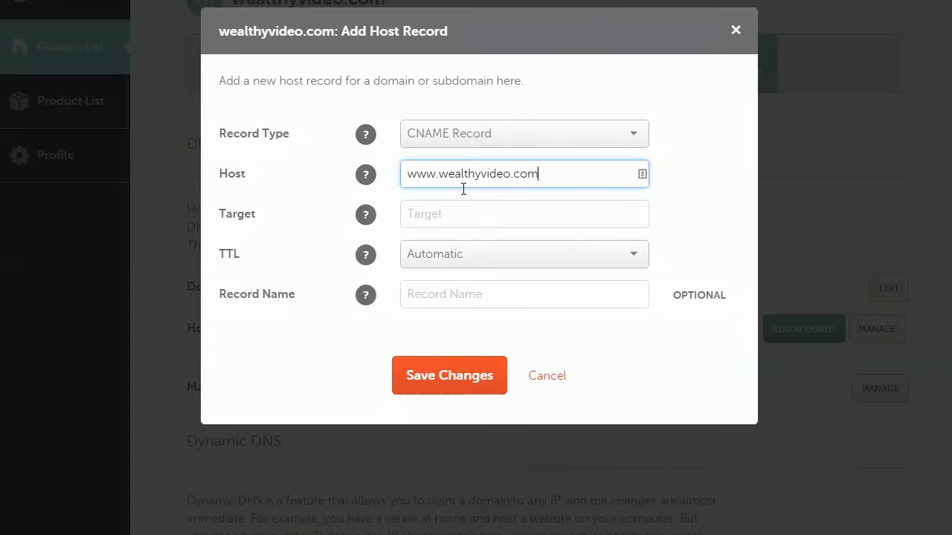
{"action": "left_click", "coordinate": [446, 215]}
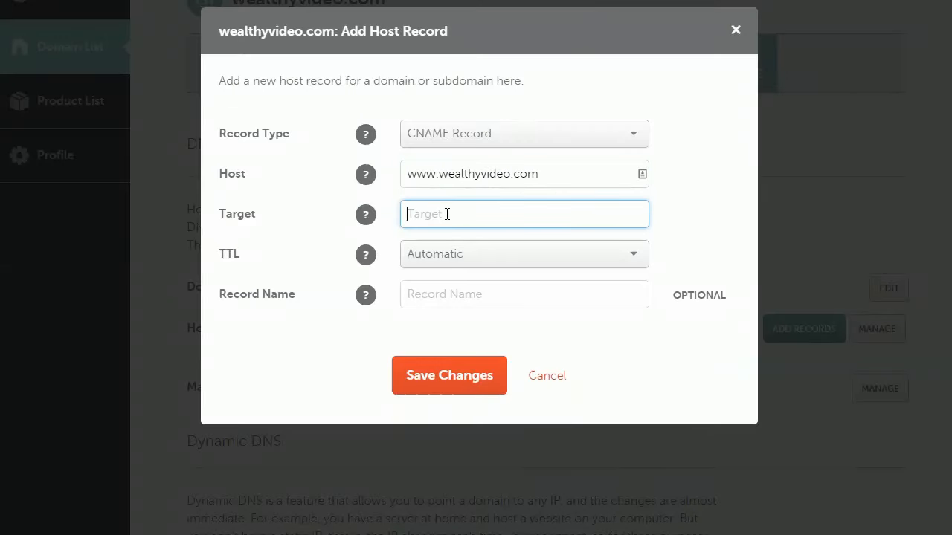
{"action": "right_click", "coordinate": [439, 216]}
{"action": "left_click", "coordinate": [481, 304]}
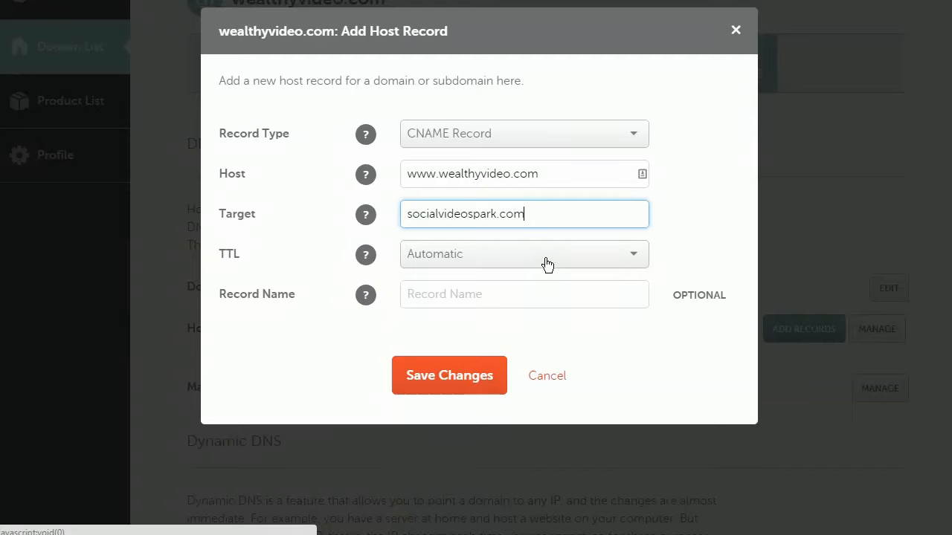
{"action": "left_click", "coordinate": [516, 305]}
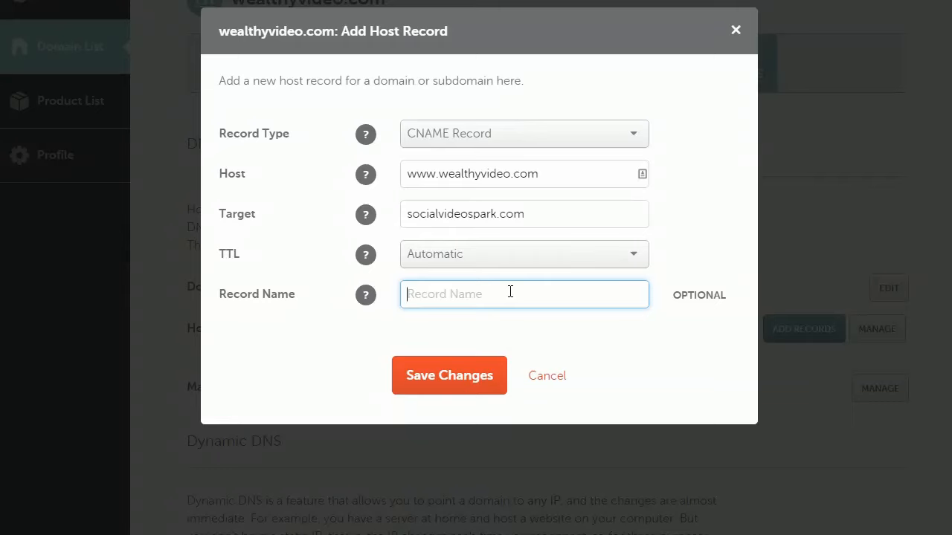
{"action": "left_click", "coordinate": [472, 382]}
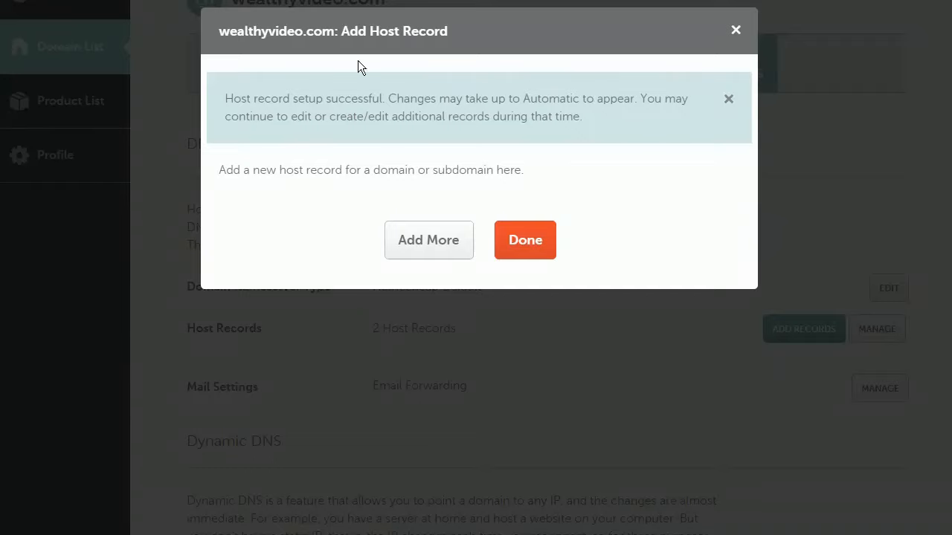
Return to Social Video Spark and view the list of white label members
{"action": "left_click", "coordinate": [354, 4]}
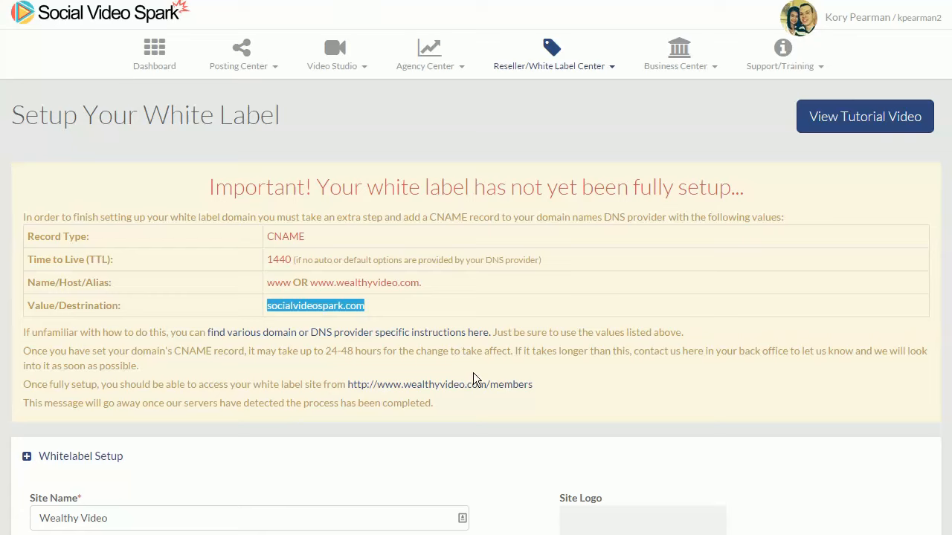
{"action": "left_click", "coordinate": [566, 388]}
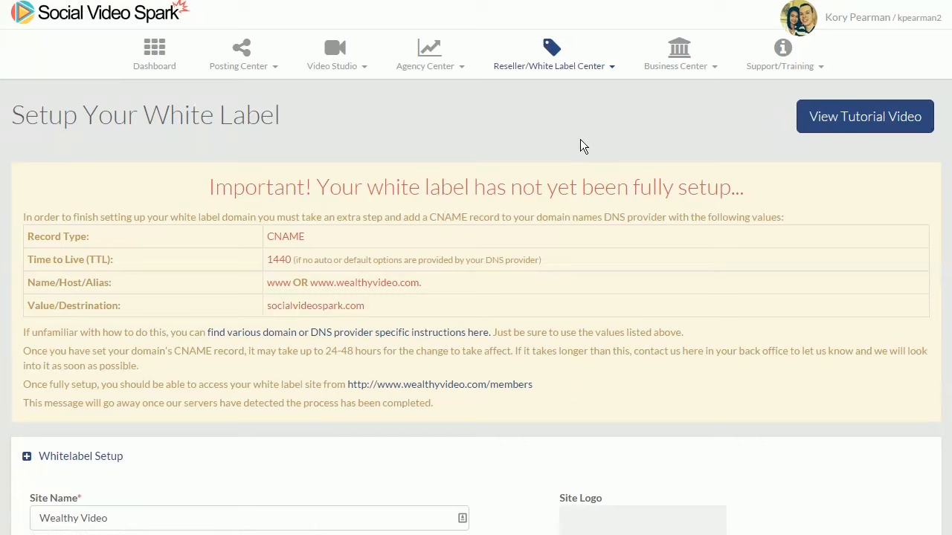
{"action": "left_click", "coordinate": [576, 64]}
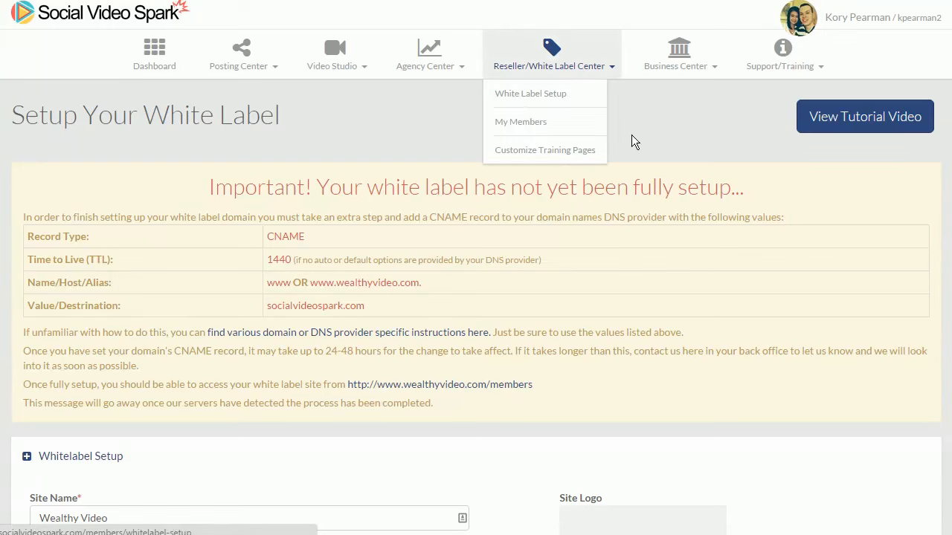
{"action": "left_click", "coordinate": [526, 123]}
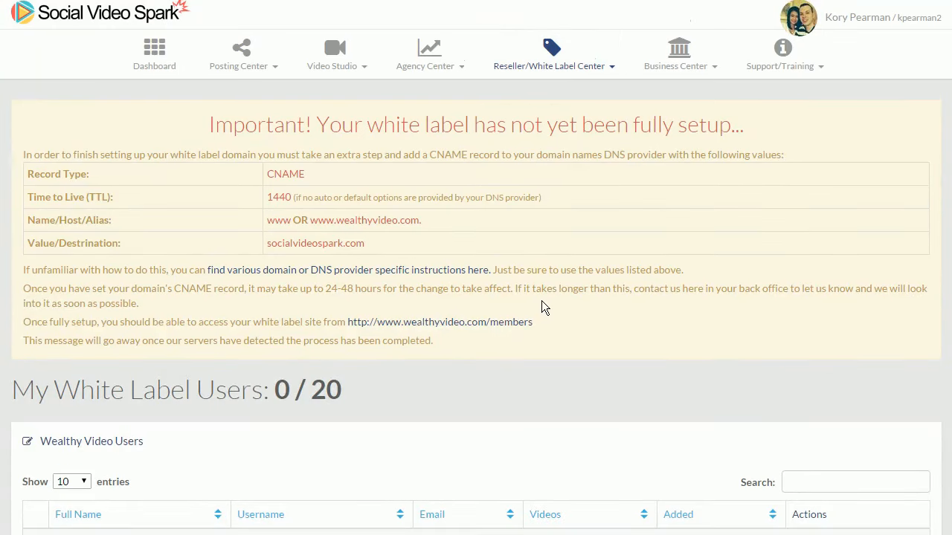
{"action": "scroll", "coordinate": [438, 342], "scroll_direction": "down", "scroll_amount": 2}
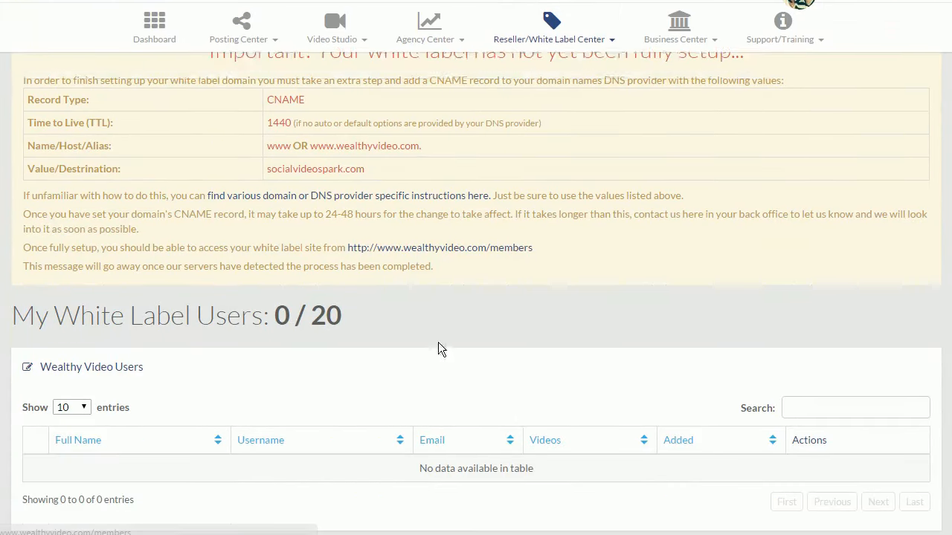
Review the white label users table, the Add User form and the User Registration invite options on the members page
{"action": "scroll", "coordinate": [441, 368], "scroll_direction": "down", "scroll_amount": 1}
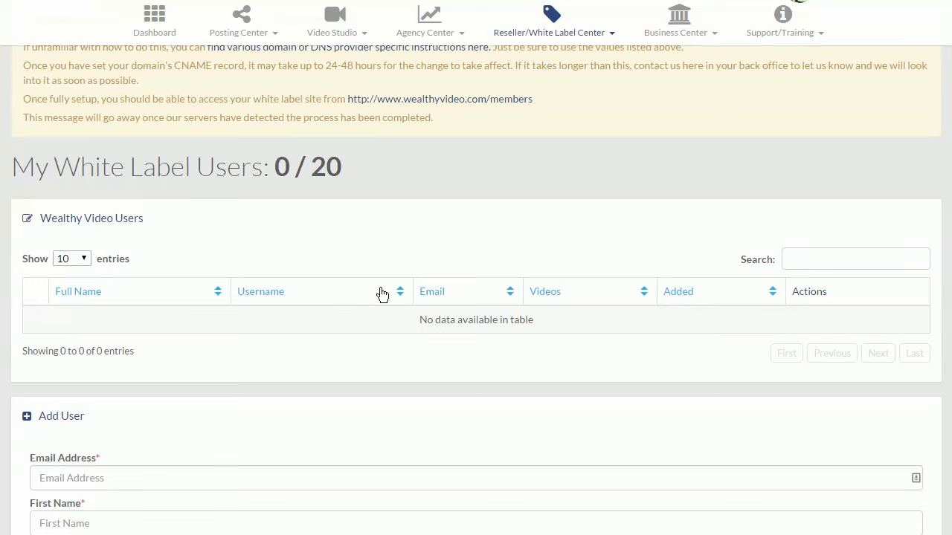
{"action": "scroll", "coordinate": [383, 293], "scroll_direction": "down", "scroll_amount": 4}
{"action": "scroll", "coordinate": [306, 270], "scroll_direction": "down", "scroll_amount": 1}
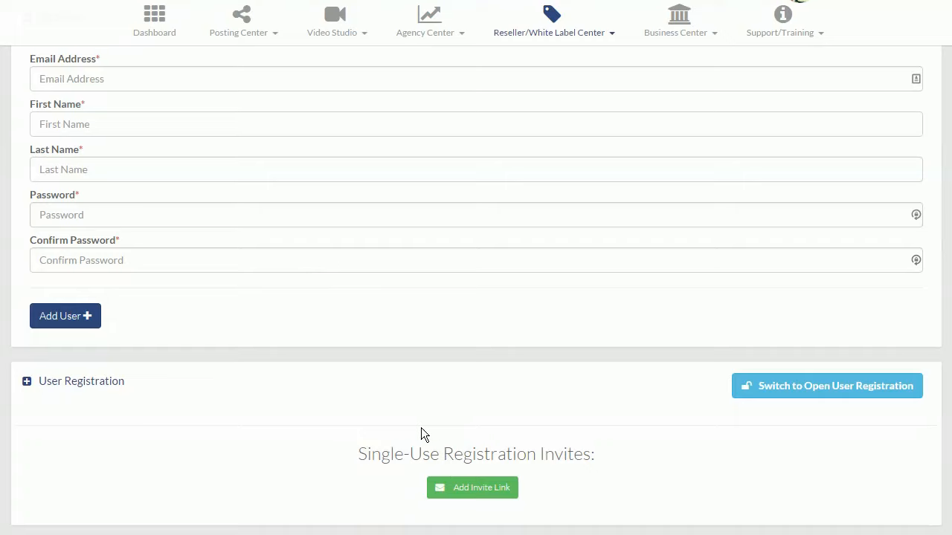
{"action": "scroll", "coordinate": [420, 427], "scroll_direction": "up", "scroll_amount": 2}
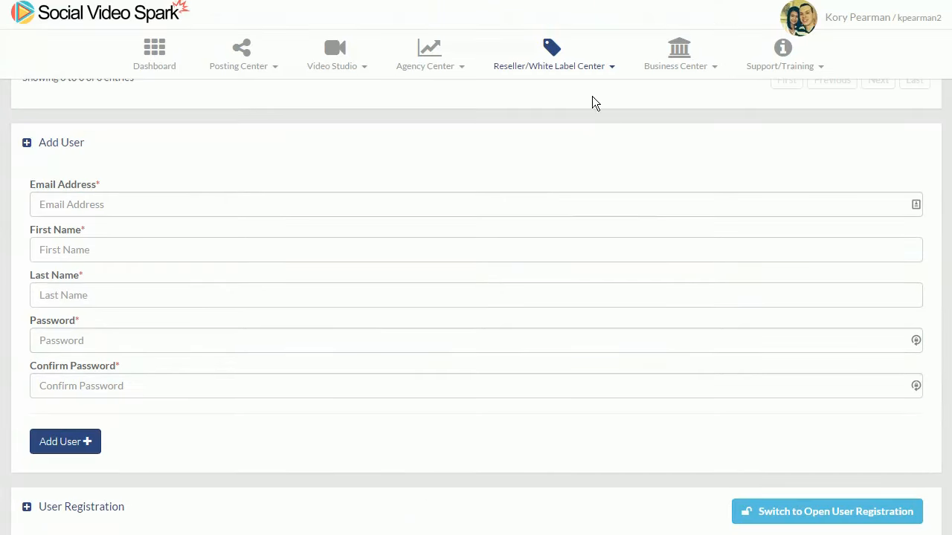
Open the white label Customize Support/Training Page and look through the list of editable training pages
{"action": "left_click", "coordinate": [586, 71]}
{"action": "left_click", "coordinate": [563, 151]}
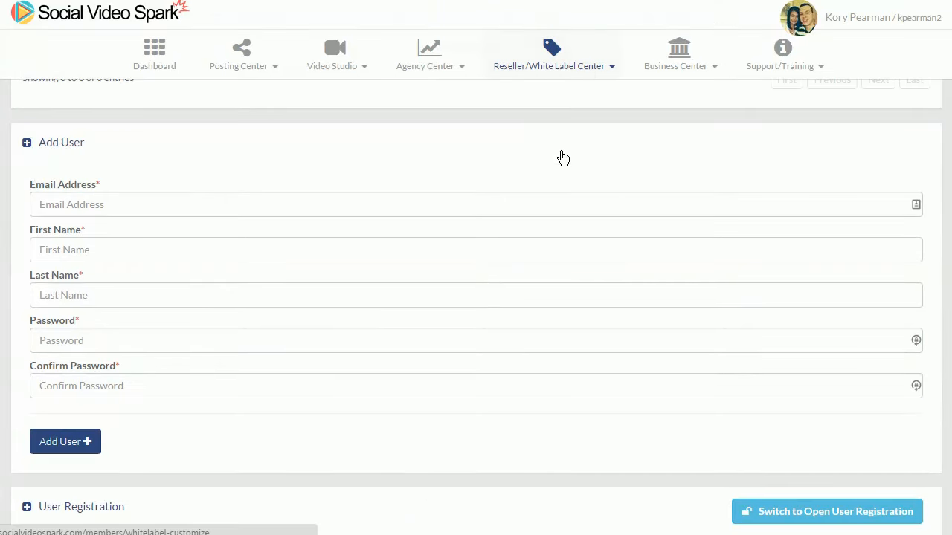
{"action": "scroll", "coordinate": [446, 357], "scroll_direction": "down", "scroll_amount": 5}
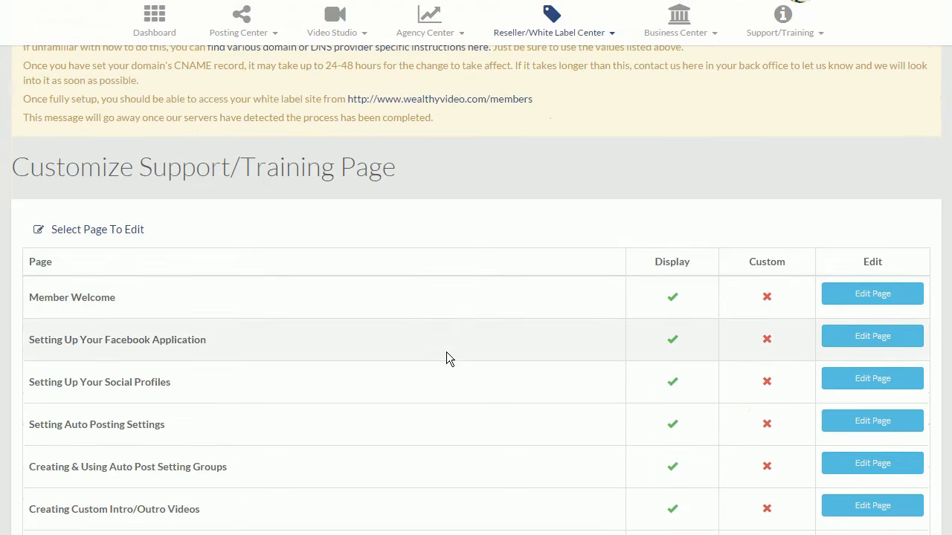
{"action": "scroll", "coordinate": [450, 359], "scroll_direction": "down", "scroll_amount": 1}
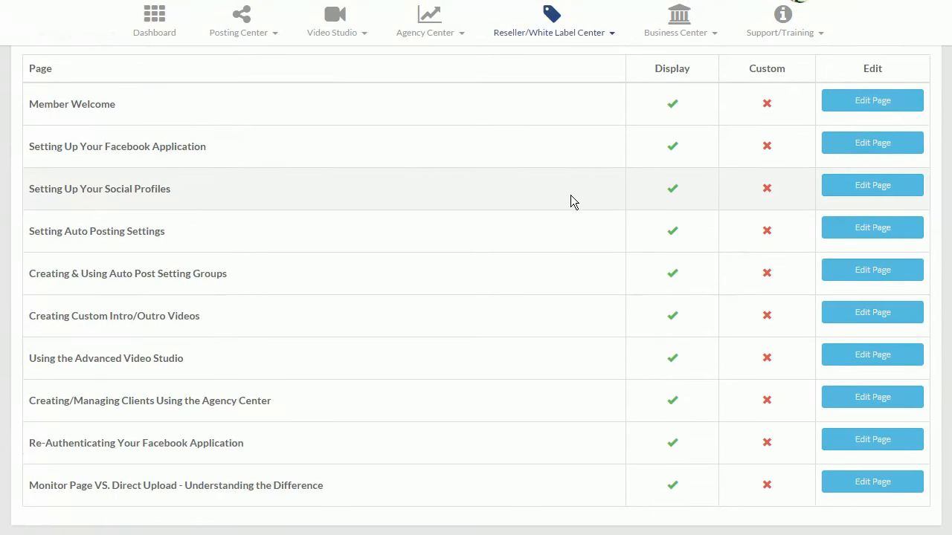